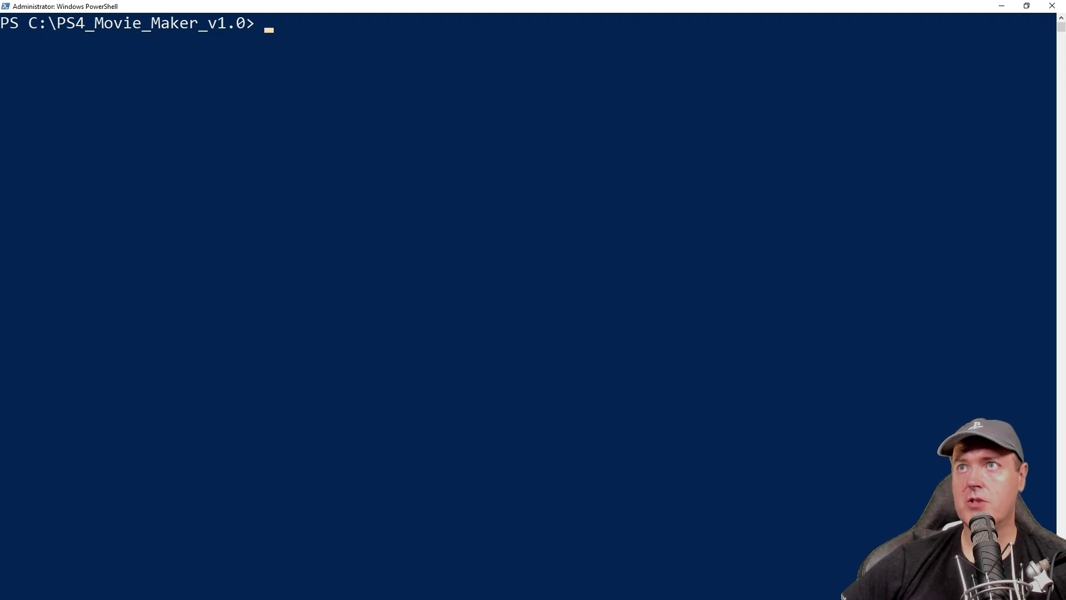
pyautogui.write('dir')
# List the folder with dir and run PS4_Movie_Maker_v1.0.bat to show its four-option menu
pyautogui.press('Return')
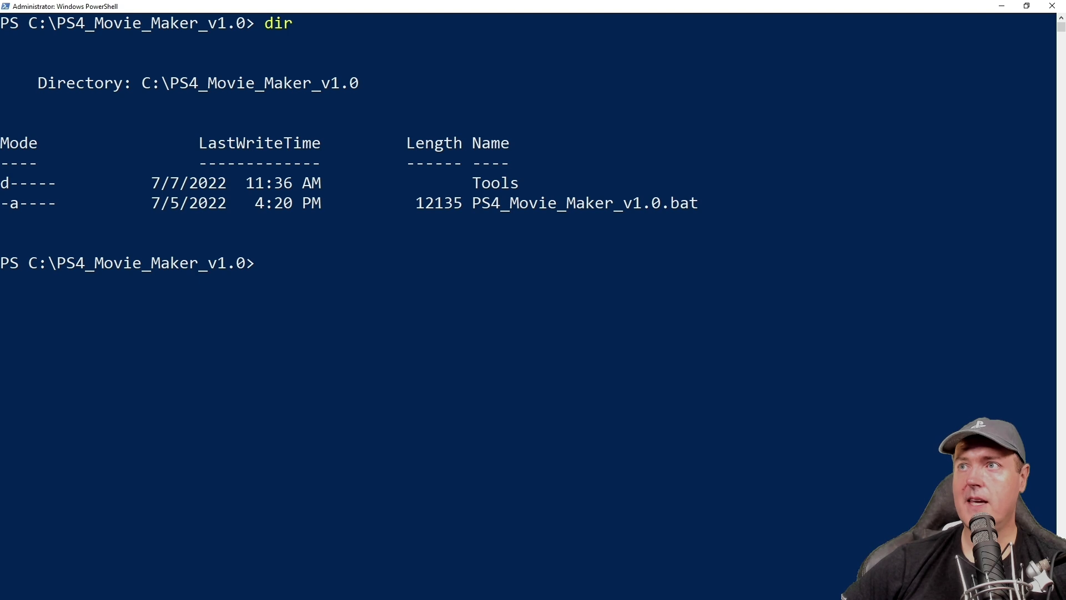
pyautogui.write('PS4')
pyautogui.press('Tab')
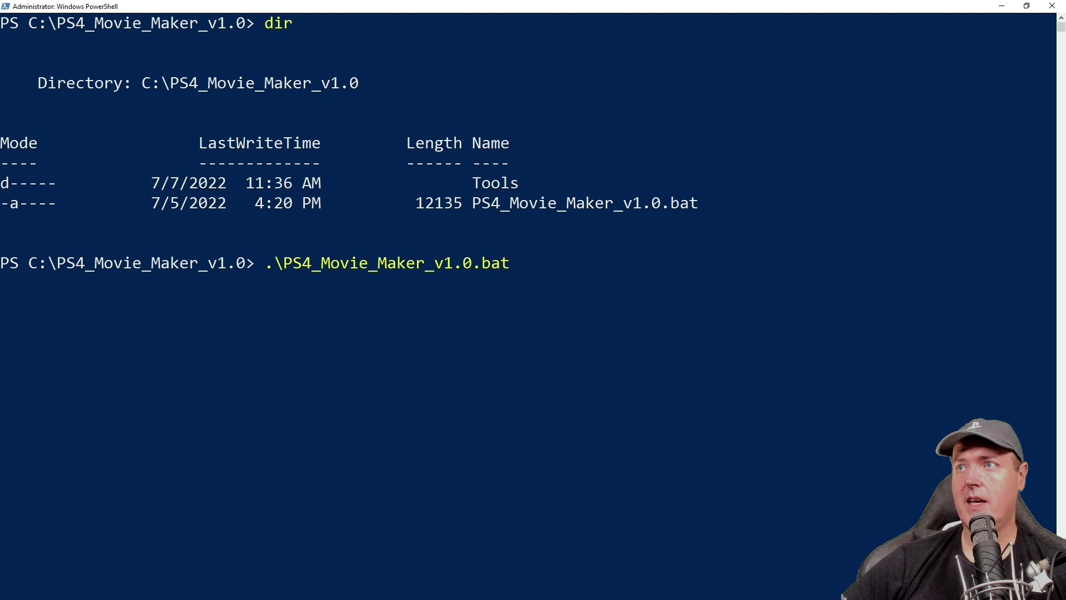
pyautogui.press('Return')
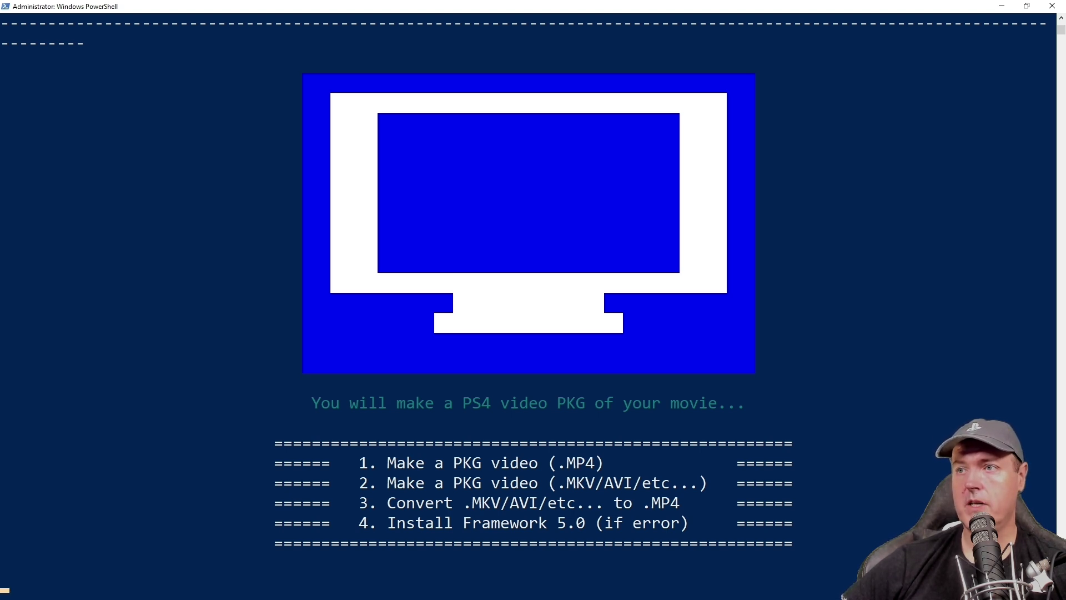
pyautogui.write('1')
# Choose option 1 (PKG from MP4) and enter 23422 as the PKG ID
pyautogui.press('Return')
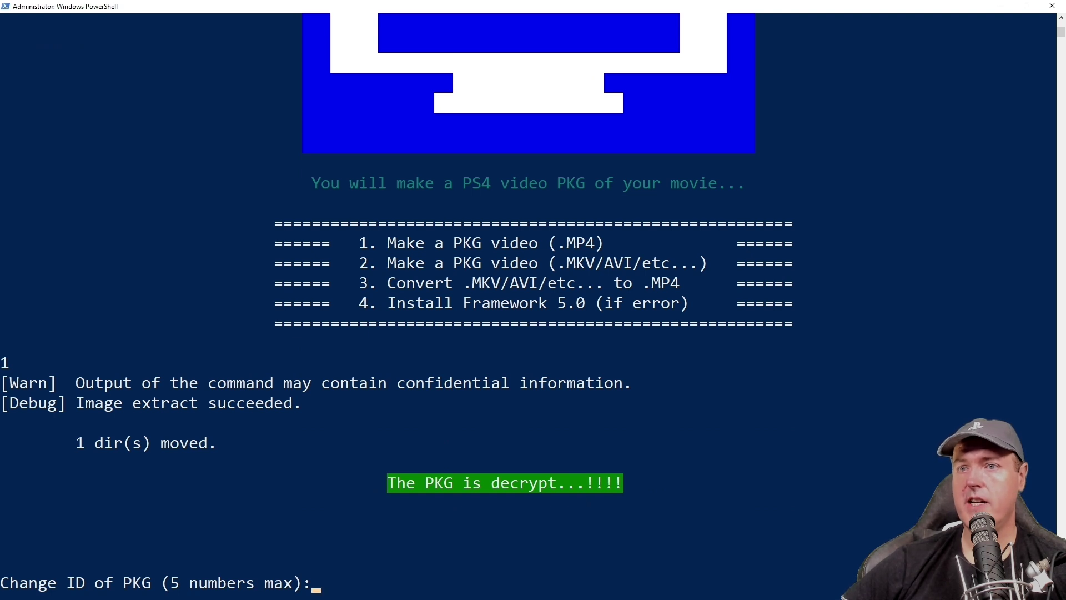
pyautogui.write('23422')
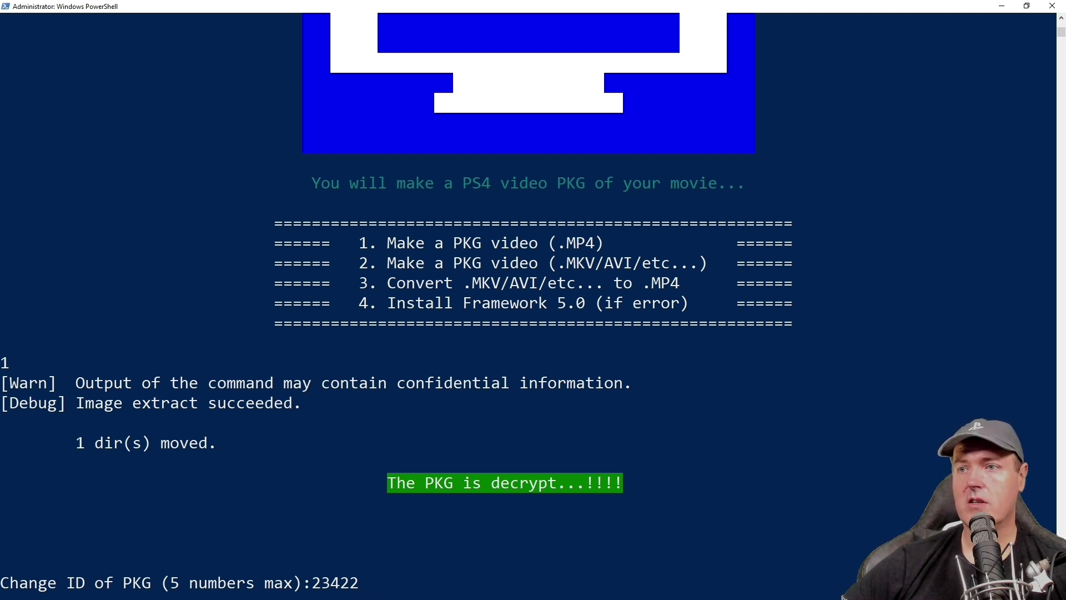
pyautogui.press('Return')
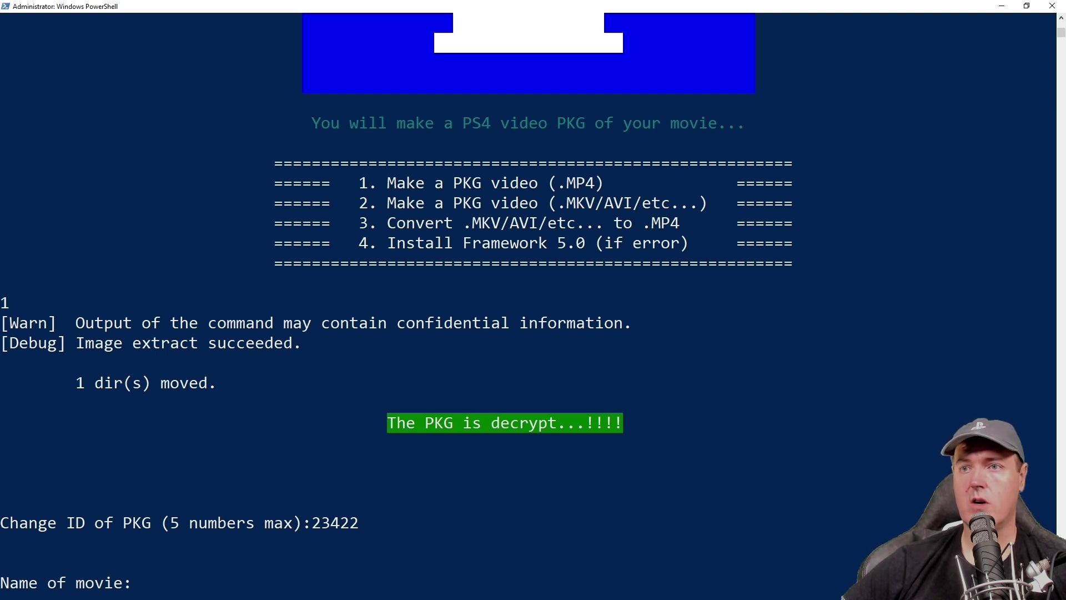
pyautogui.write('Michael Crump')
# Enter the movie's title at the Name of movie prompt
pyautogui.press('Return')
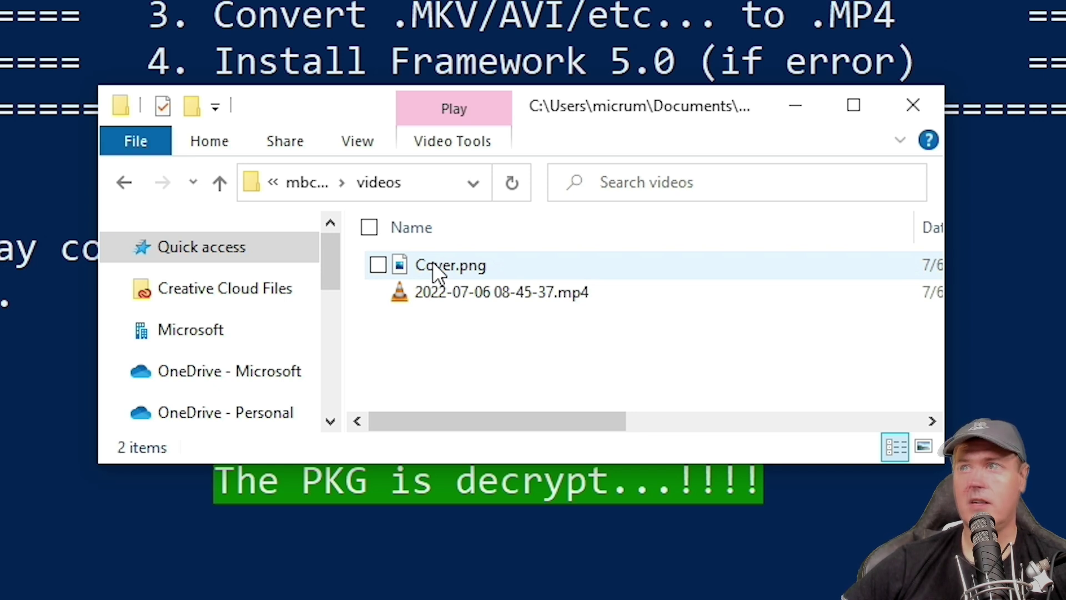
# Preview the Cover.png artwork in Photos, then close the preview
pyautogui.click(432, 265)
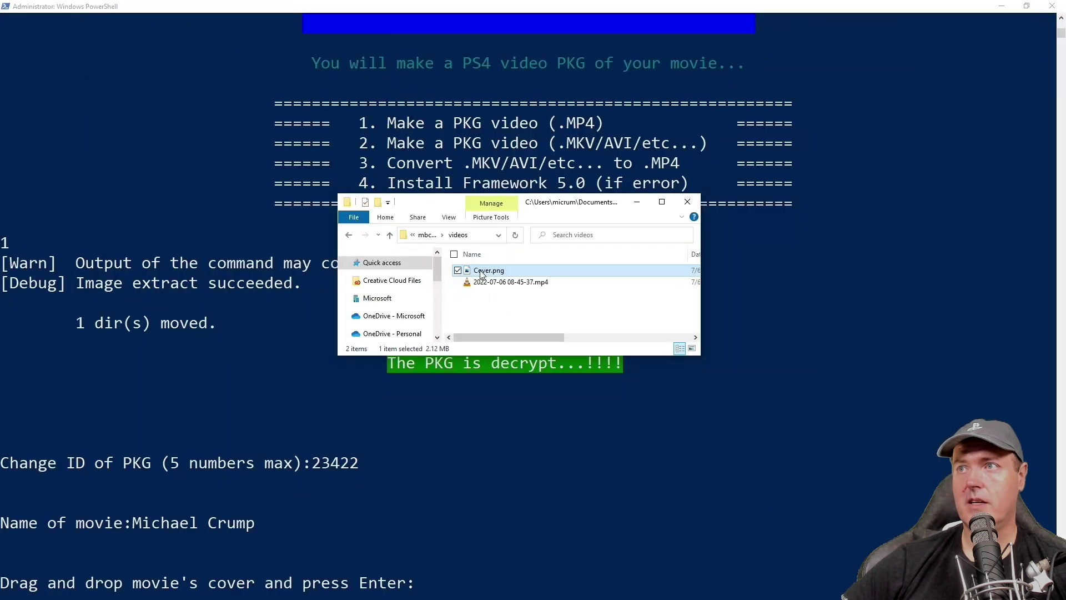
pyautogui.doubleClick(483, 272)
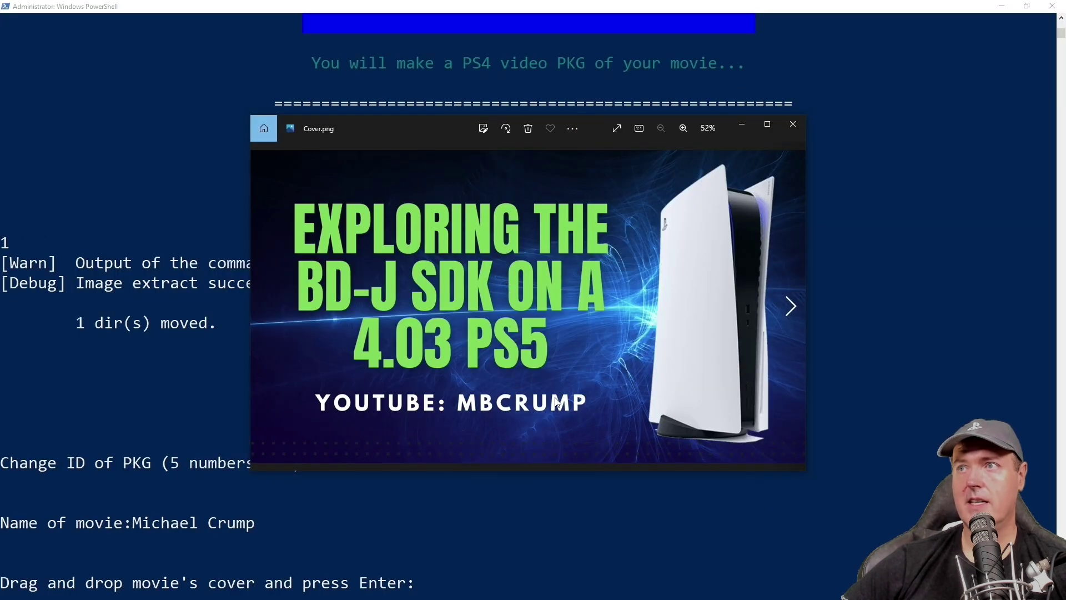
pyautogui.click(794, 124)
pyautogui.moveTo(489, 271)
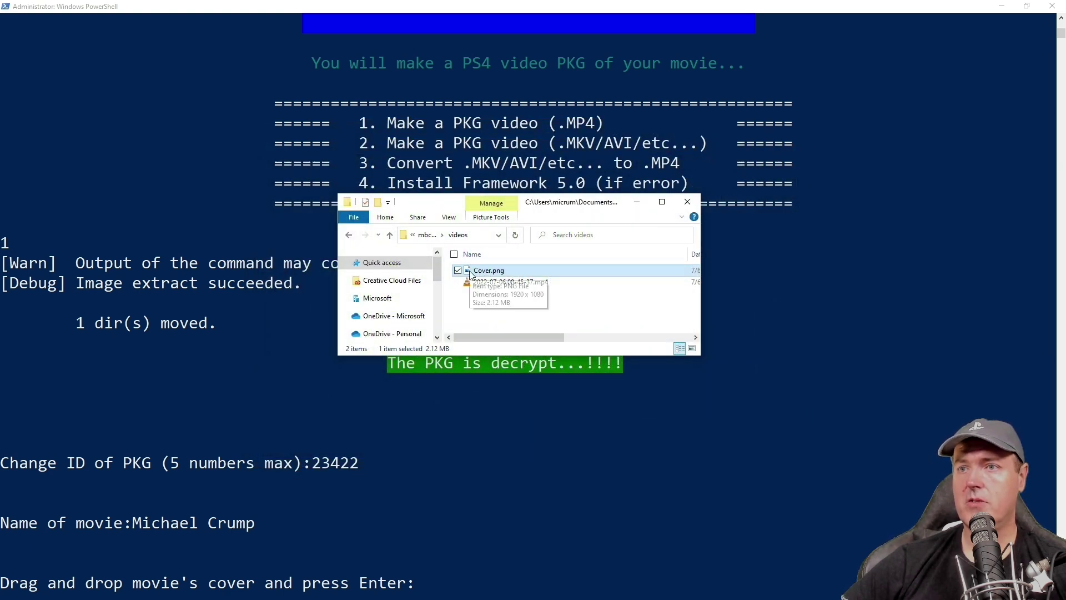
# Copy the videos folder's full path from the File Explorer address bar
pyautogui.moveTo(469, 275); pyautogui.dragTo(421, 574)
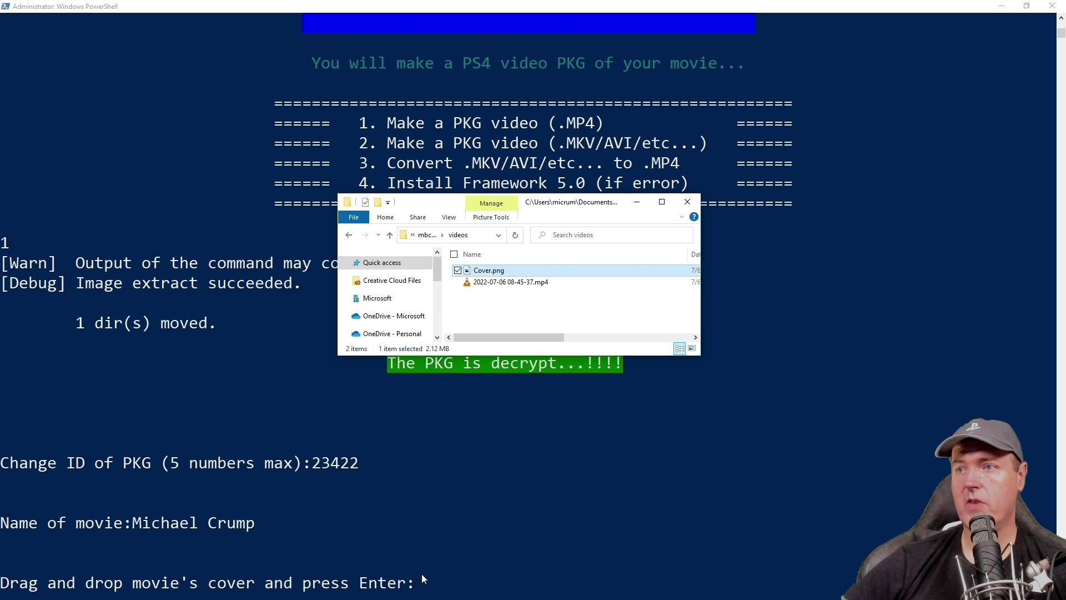
pyautogui.click(408, 525)
pyautogui.scroll(-3, 408, 525)
pyautogui.rightClick(441, 403)
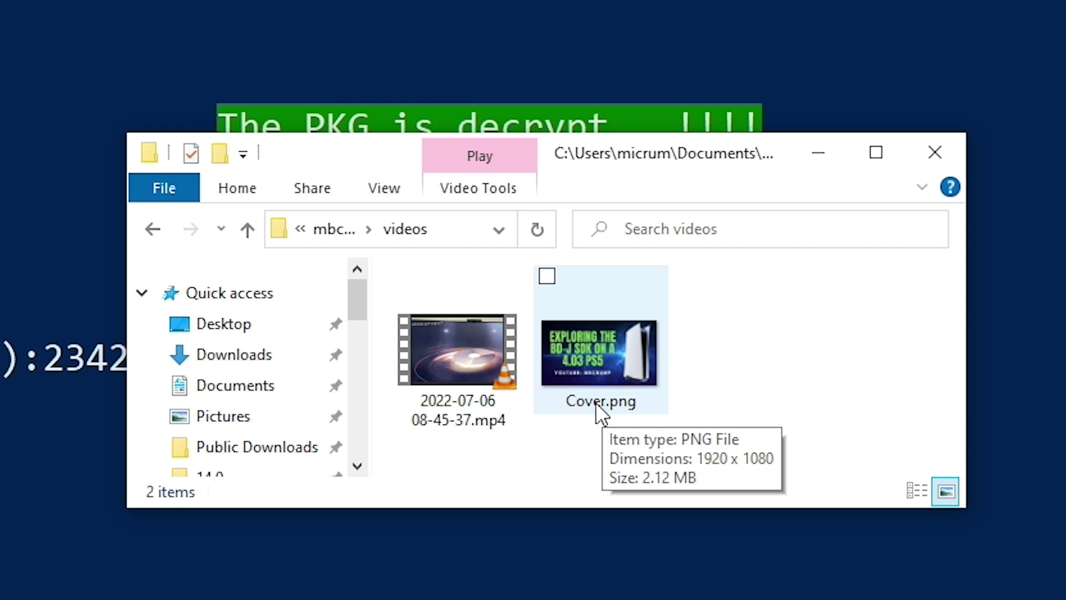
pyautogui.click(459, 231)
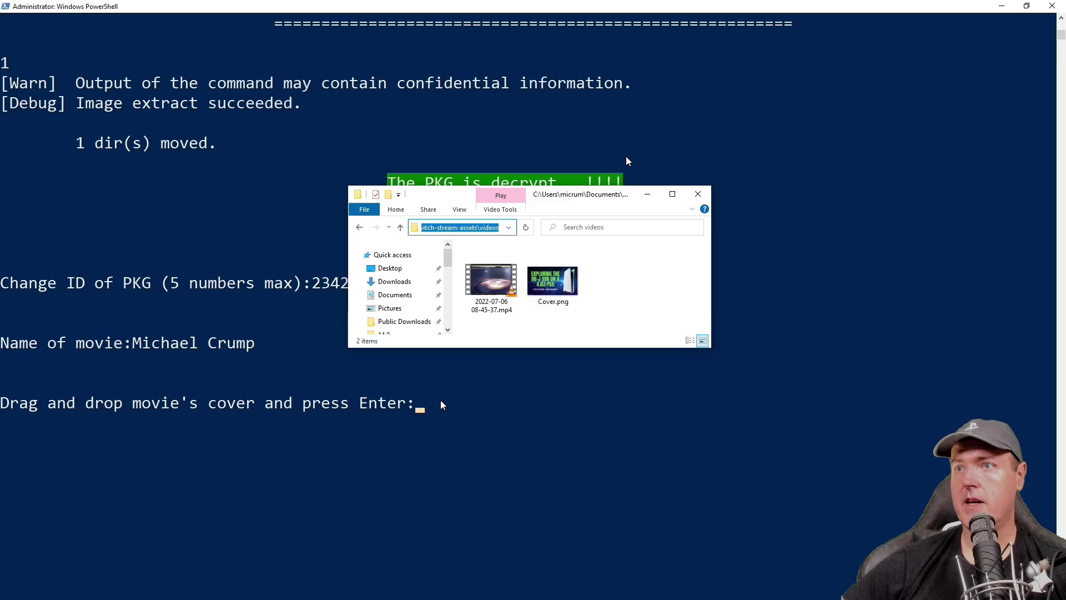
# Paste the videos folder path, tab-complete to Cover.png, and submit it as the cover
pyautogui.click(440, 402)
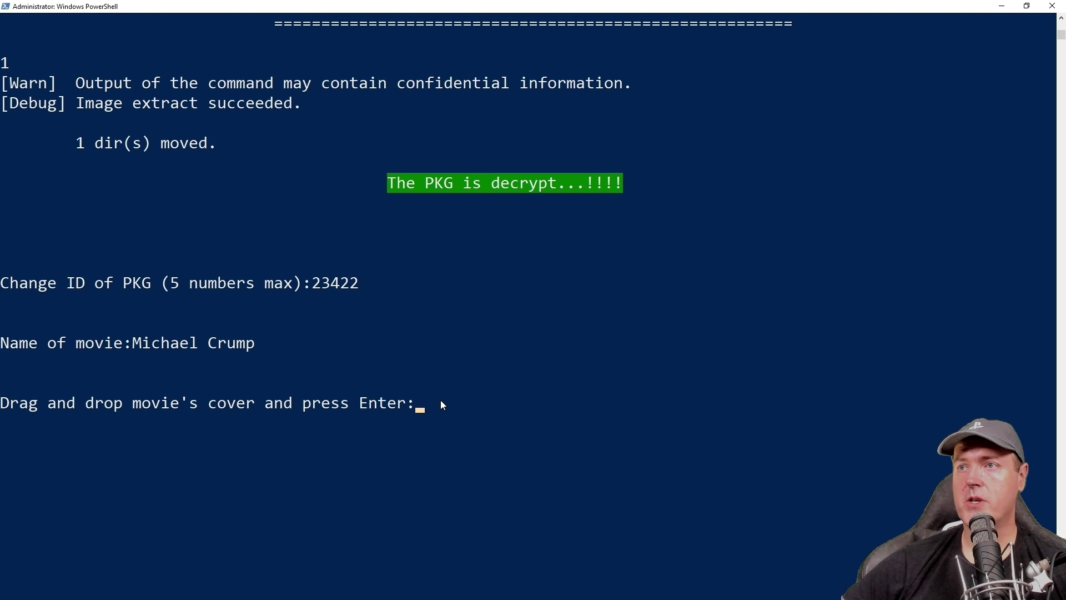
pyautogui.write('C:\\Users\\micrum\\Documents\\mbcrump-twitch-stream-assets\\videos')
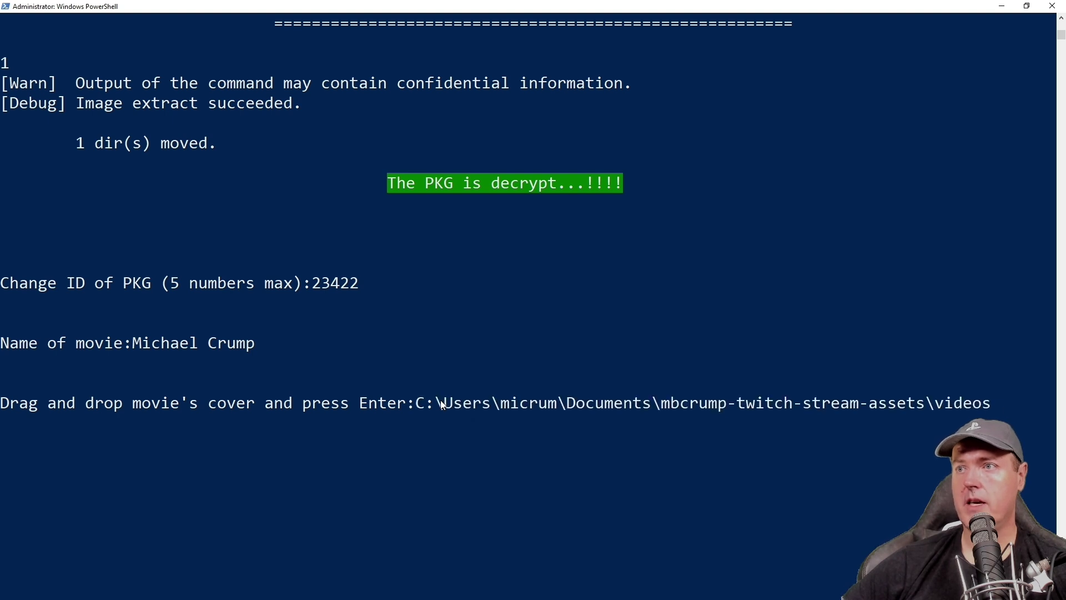
pyautogui.write('\\C')
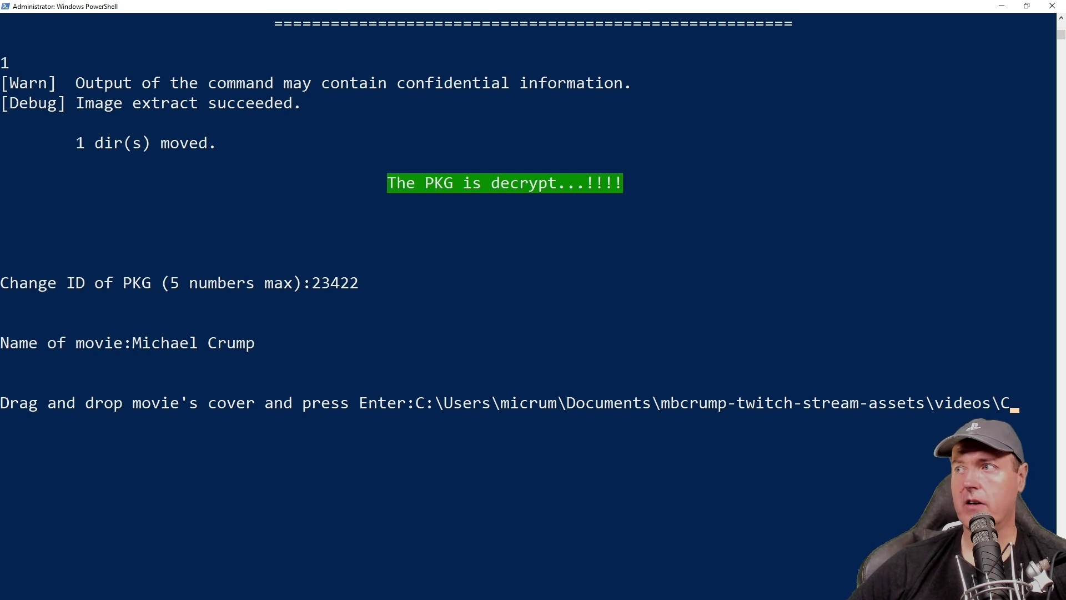
pyautogui.press('Tab')
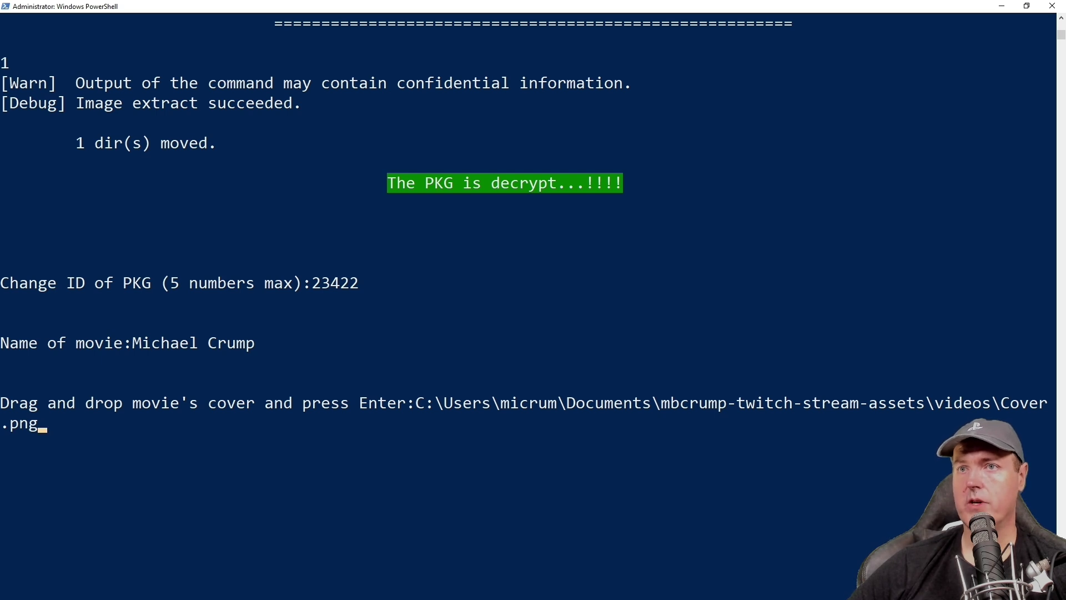
pyautogui.press('Return')
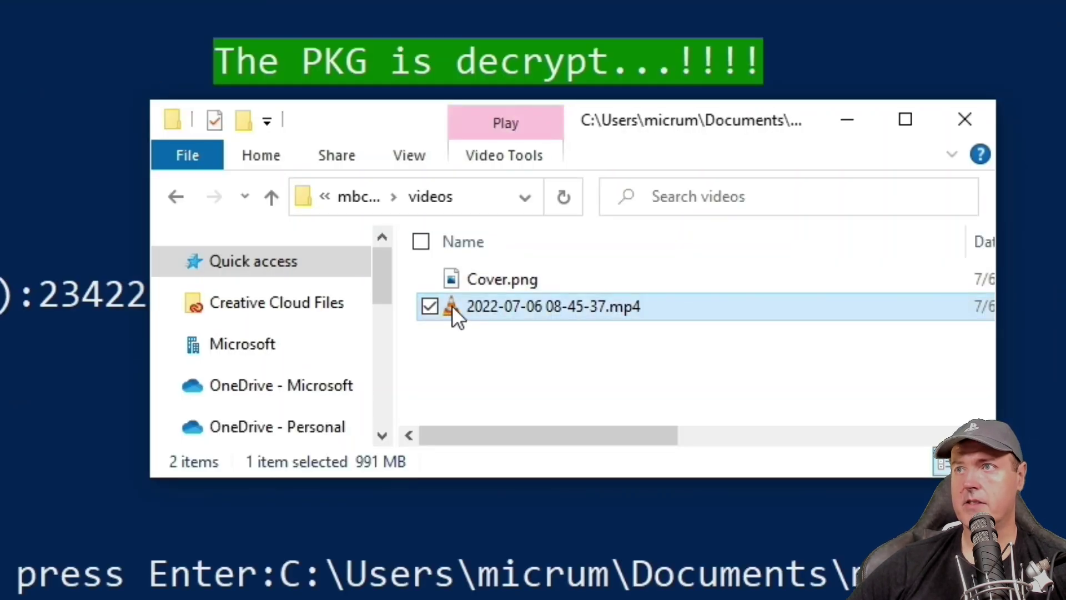
pyautogui.moveTo(487, 288); pyautogui.dragTo(486, 502)
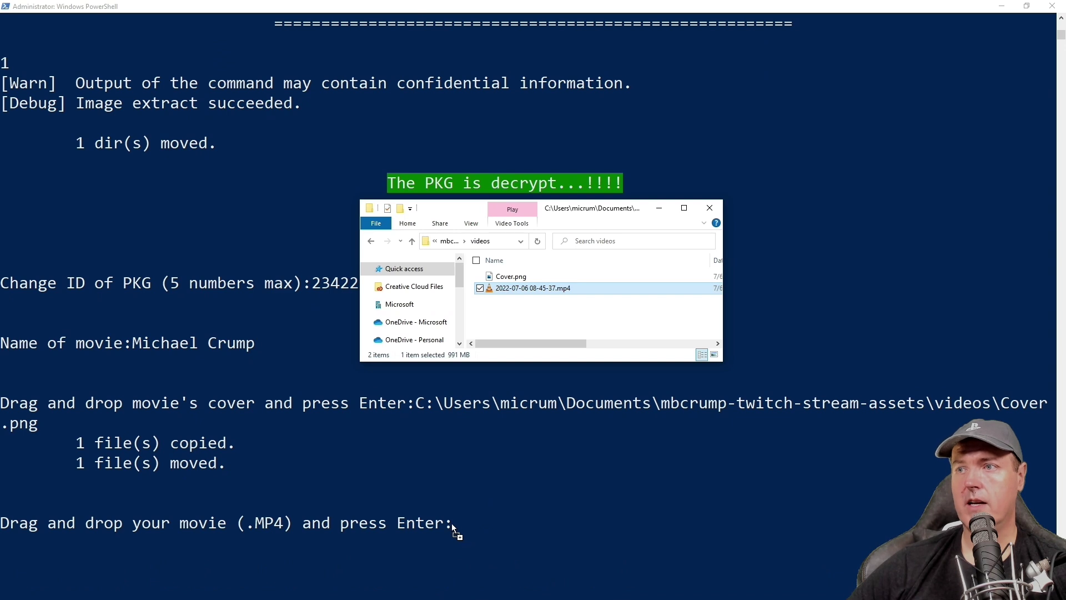
pyautogui.moveTo(451, 524)
pyautogui.mouseDown()
pyautogui.moveTo(459, 216)
pyautogui.moveTo(434, 474)
pyautogui.mouseUp()
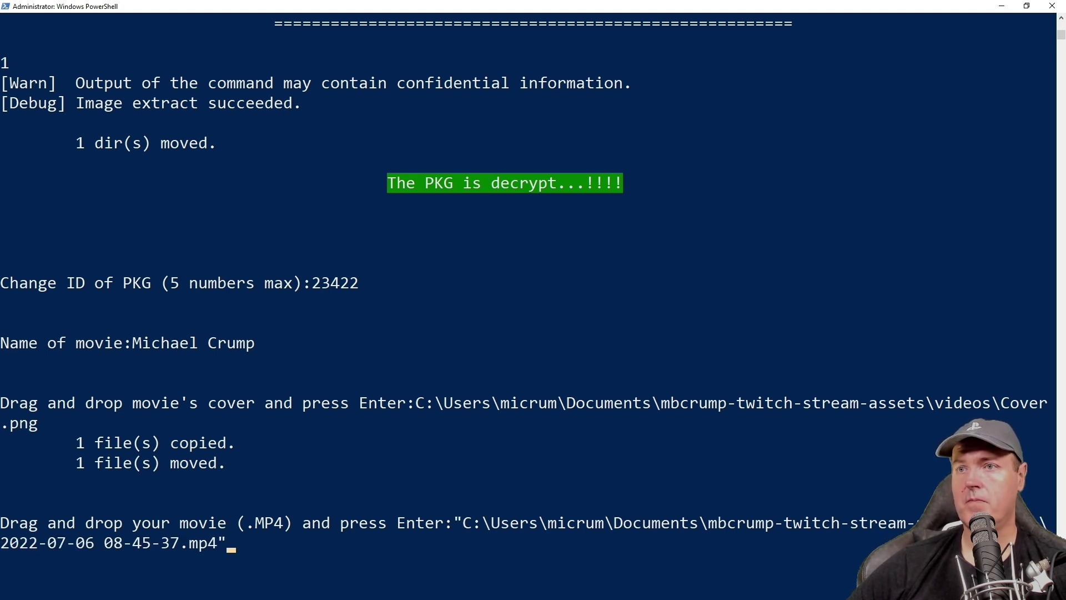
pyautogui.press('BackSpace')
pyautogui.press('Left')
pyautogui.press('Left')
pyautogui.press('Left')
pyautogui.press('Left')
pyautogui.press('Left')
pyautogui.press('Left')
pyautogui.press('Left')
pyautogui.press('Left')
pyautogui.press('Left')
pyautogui.press('Left')
pyautogui.press('Left')
pyautogui.press('Left')
pyautogui.press('Left')
pyautogui.press('Left')
pyautogui.press('Left')
pyautogui.press('Left')
pyautogui.press('Left')
pyautogui.press('Left')
pyautogui.press('Left')
pyautogui.press('Left')
pyautogui.press('Left')
pyautogui.press('Left')
pyautogui.press('BackSpace')
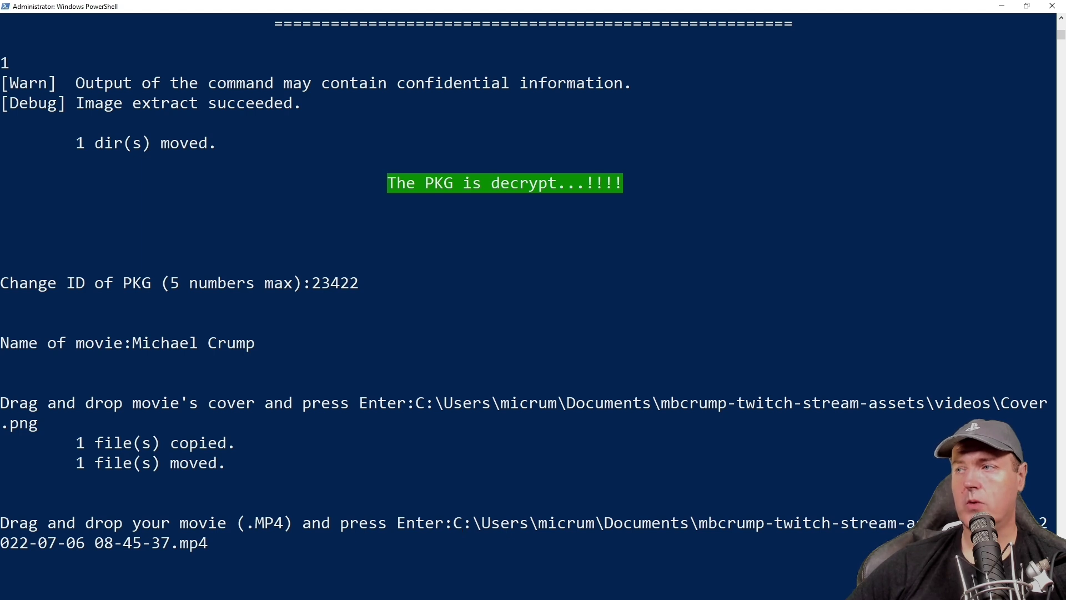
pyautogui.press('Right')
pyautogui.press('Right')
pyautogui.press('Right')
pyautogui.press('Right')
pyautogui.press('Right')
pyautogui.press('Right')
pyautogui.press('Right')
pyautogui.press('Right')
pyautogui.press('Right')
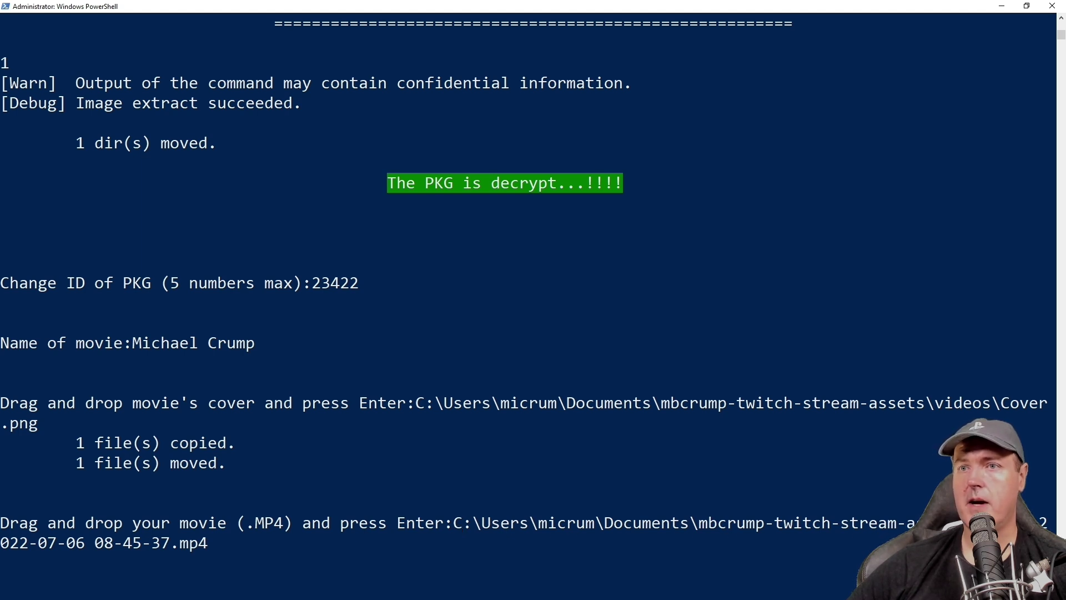
pyautogui.press('Right')
pyautogui.press('Right')
pyautogui.press('Right')
pyautogui.press('Right')
pyautogui.press('Right')
pyautogui.press('Right')
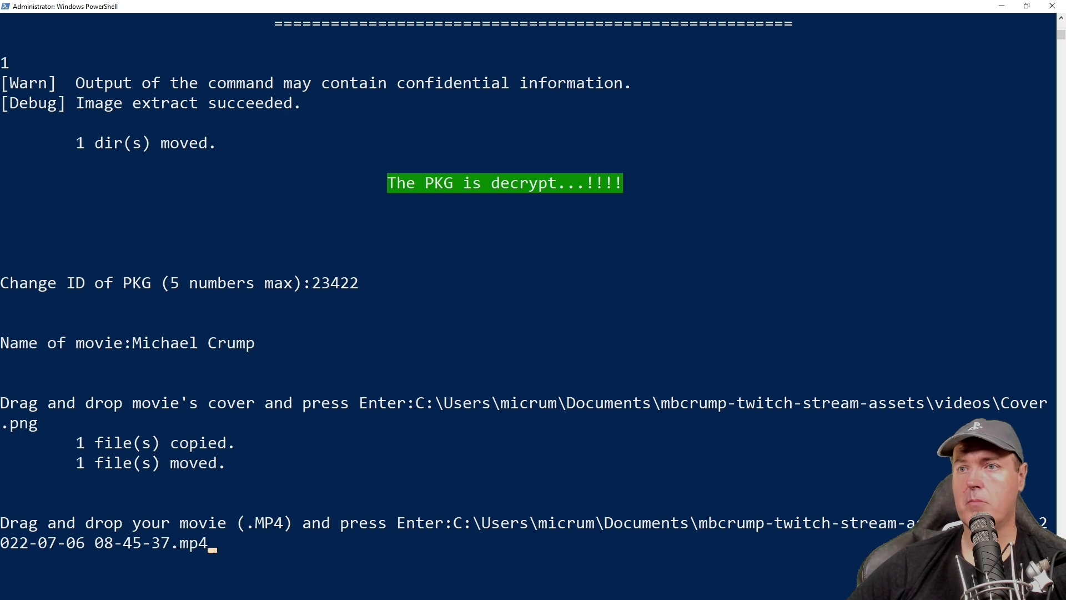
pyautogui.press('Return')
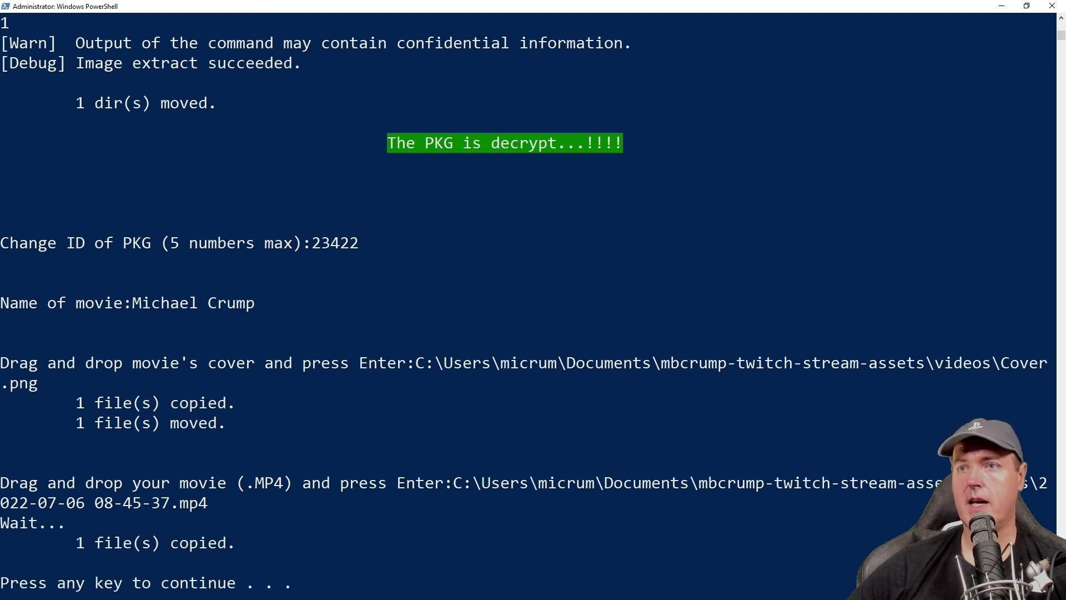
pyautogui.press('Return')
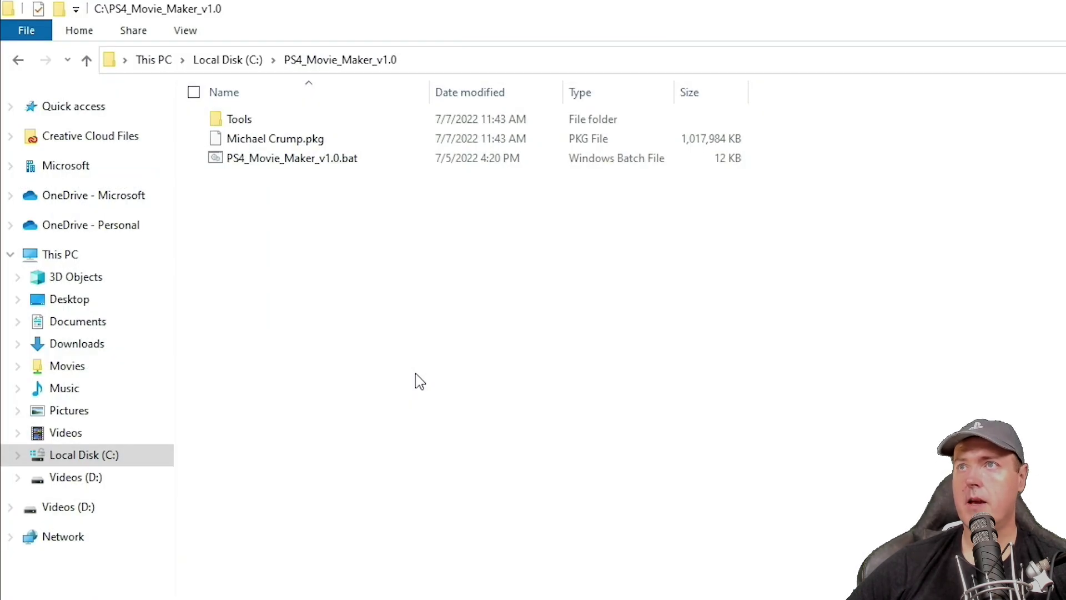
# Copy Michael Crump.pkg and paste it into D:\PS4\MovieMaker
pyautogui.click(286, 142)
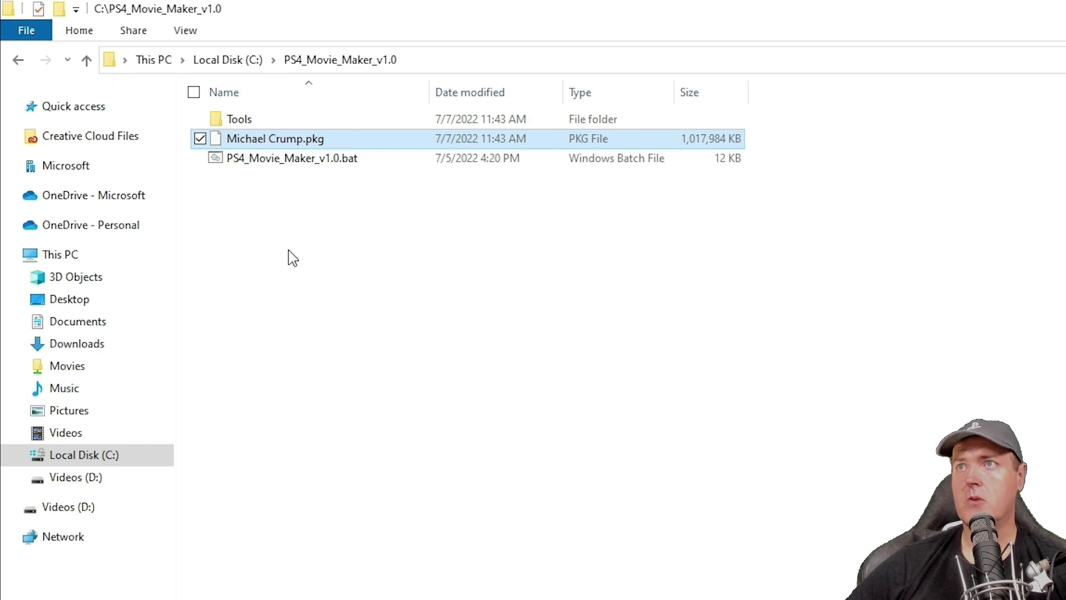
pyautogui.rightClick(282, 144)
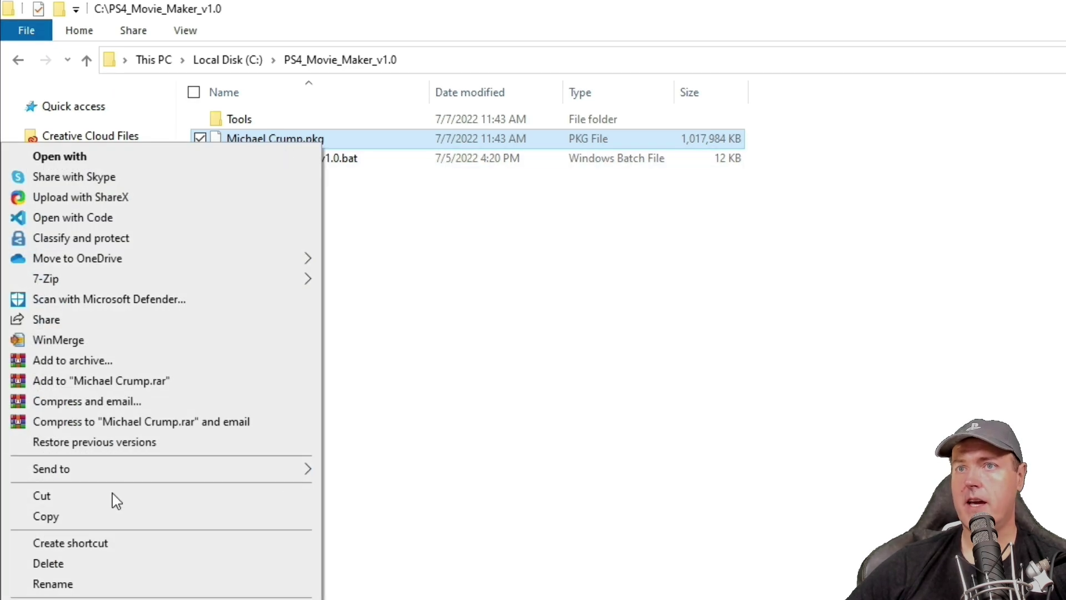
pyautogui.click(92, 517)
pyautogui.rightClick(385, 271)
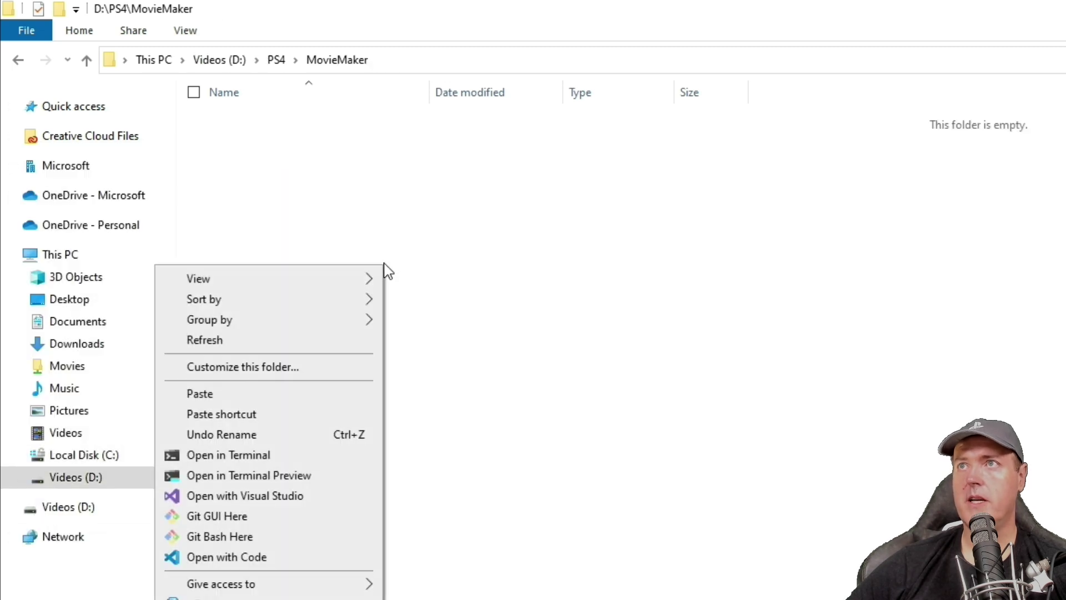
pyautogui.click(199, 393)
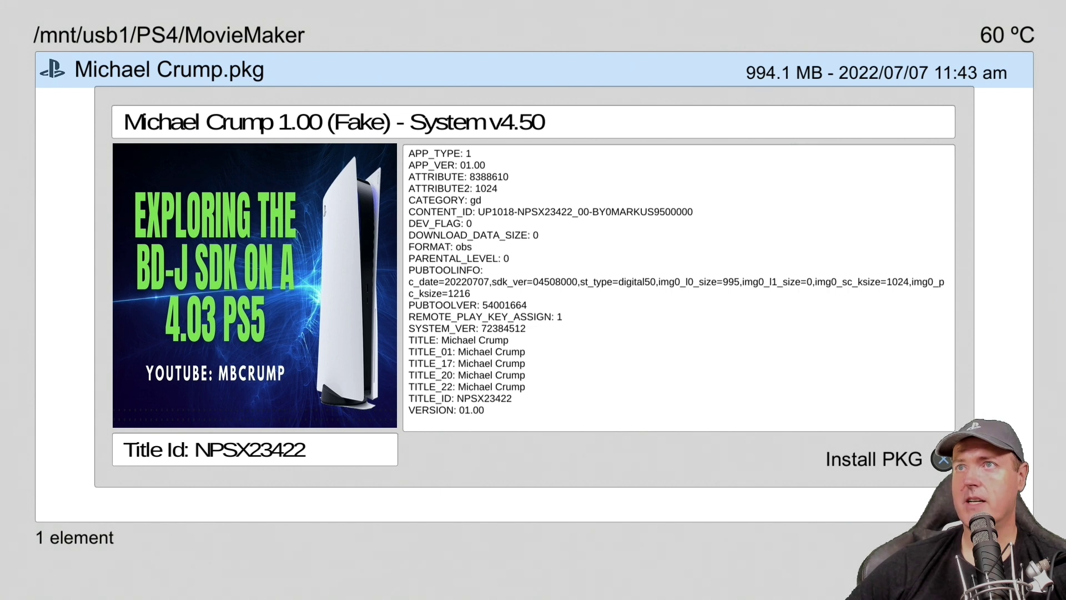
# Install Michael Crump.pkg from /mnt/usb1/PS4/MovieMaker with PS4-Xplorer's Install PKG
pyautogui.press('Return')
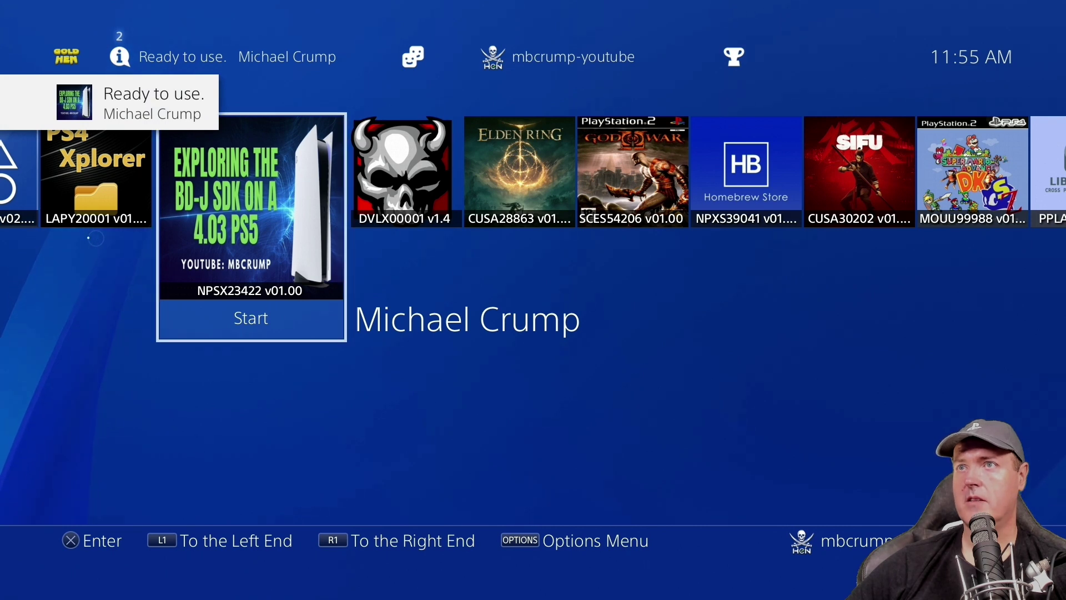
# Start the Michael Crump tile and confirm closing PS4-Xplorer
pyautogui.press('Return')
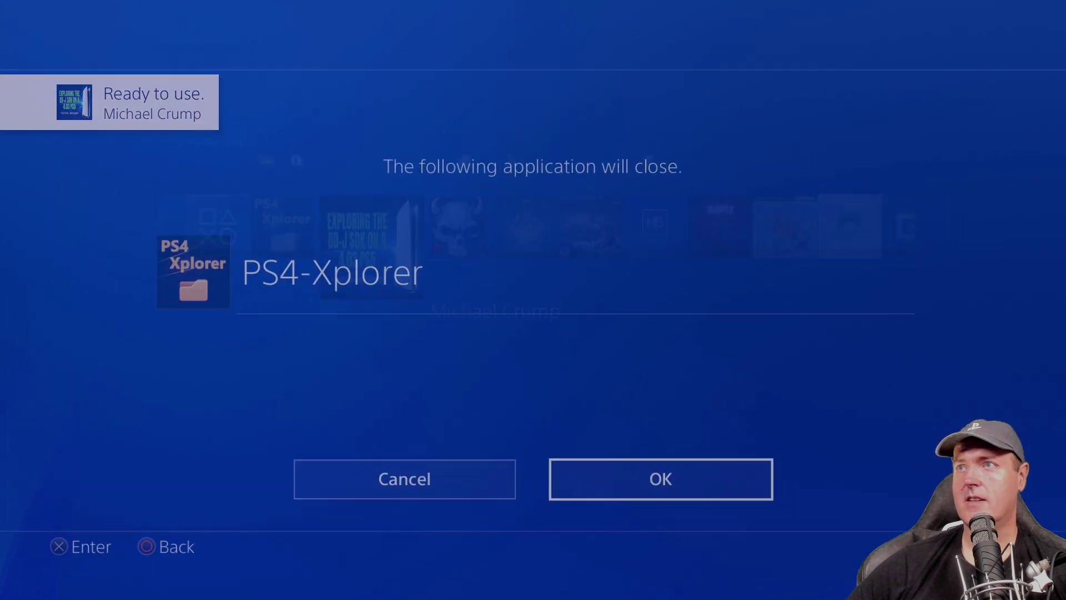
pyautogui.press('Return')
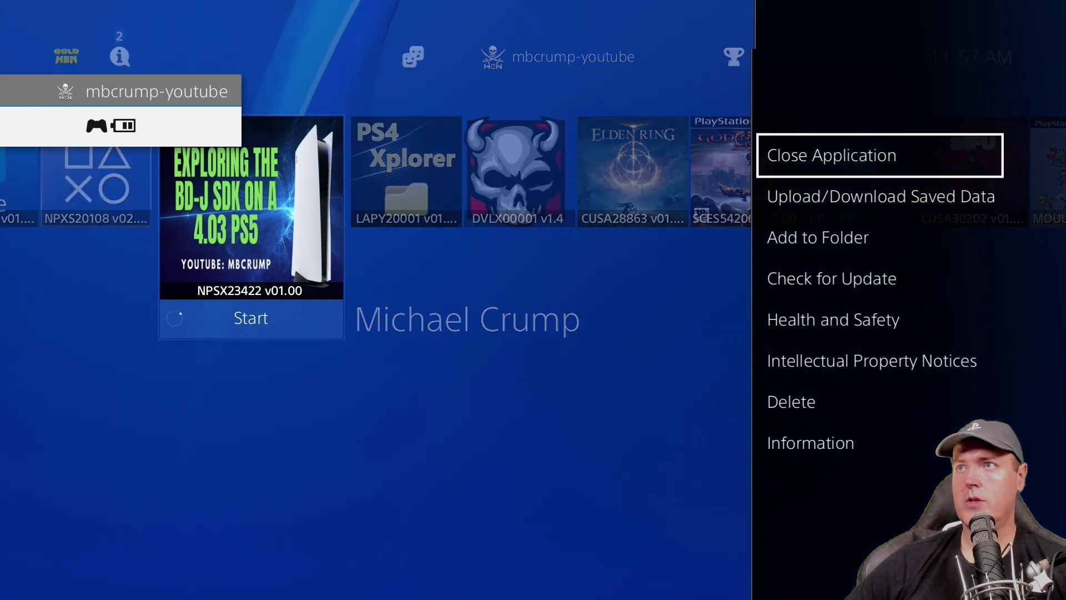
pyautogui.press('Down')
pyautogui.press('Down')
pyautogui.press('Down')
pyautogui.press('Down')
pyautogui.press('Down')
pyautogui.press('Return')
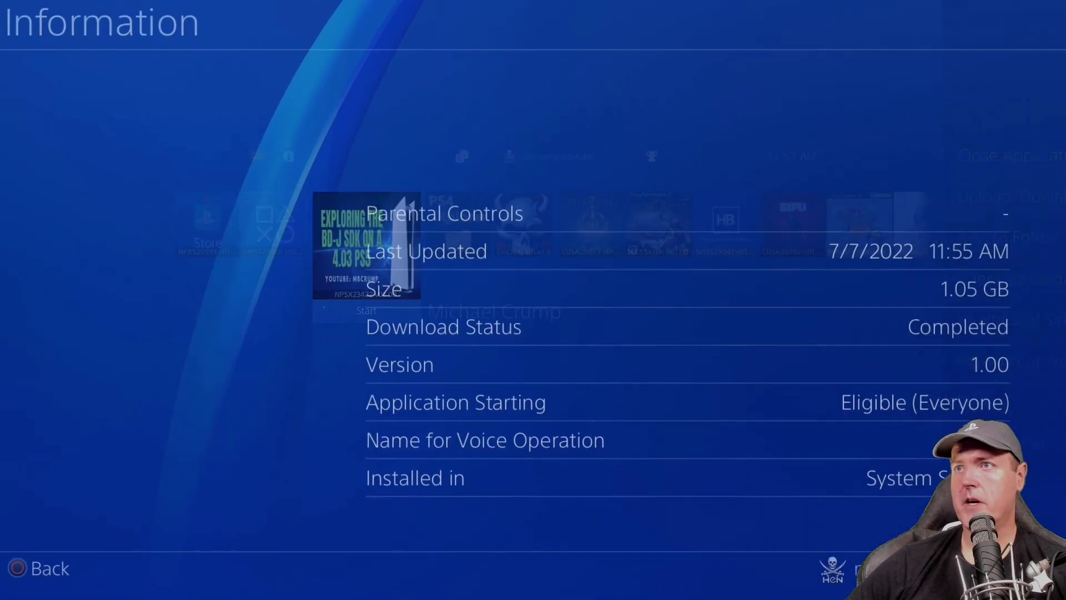